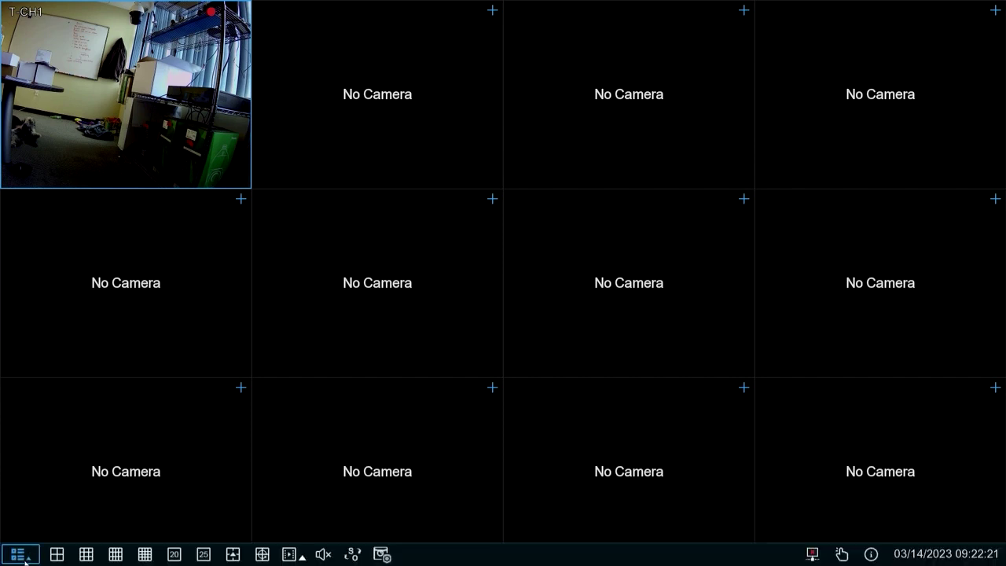
Open the motion detection settings for the recorder's camera channels.
{"action": "left_click", "coordinate": [22, 557]}
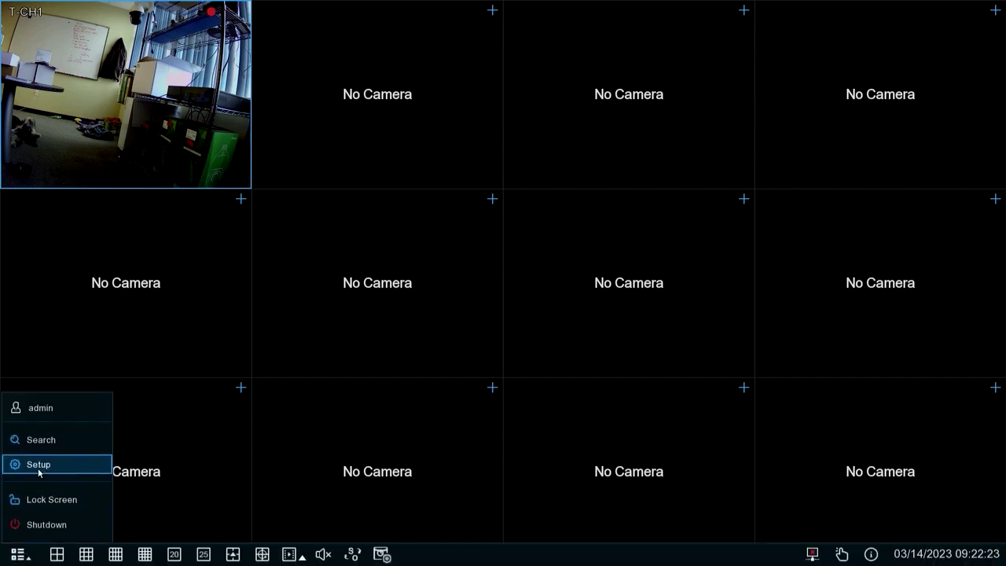
{"action": "left_click", "coordinate": [31, 464]}
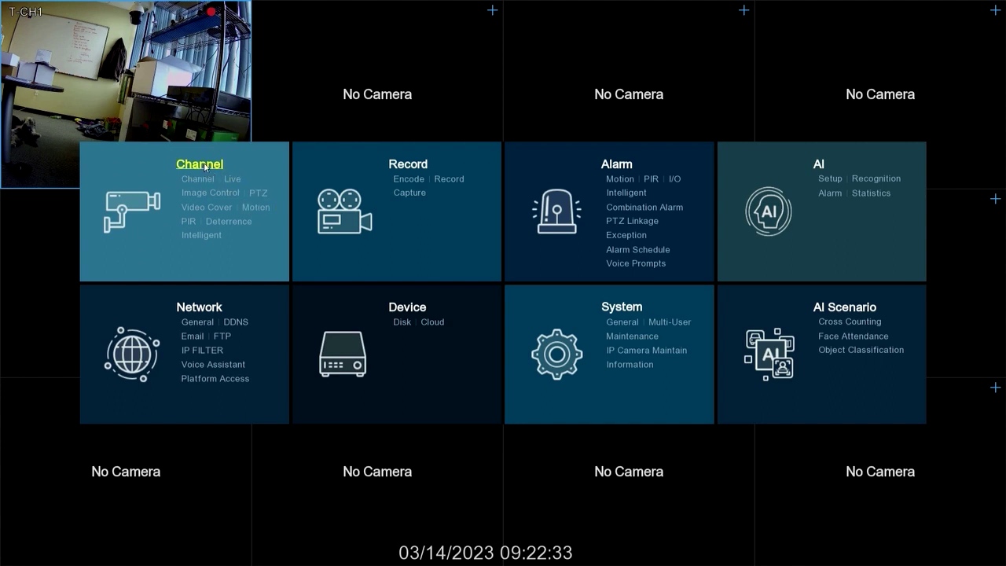
{"action": "left_click", "coordinate": [253, 209]}
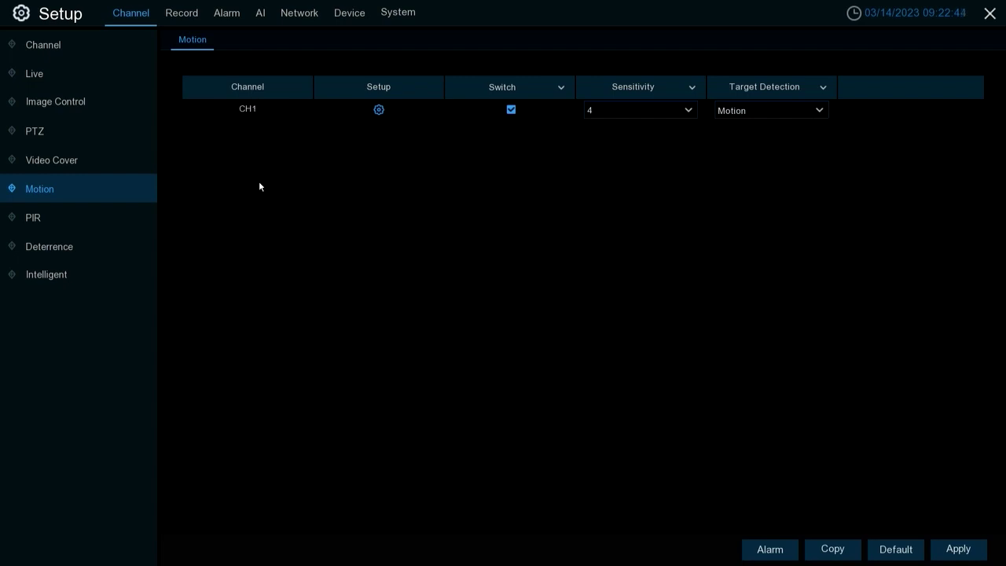
Set CH1's motion detection sensitivity to 4 and apply the motion settings.
{"action": "left_click", "coordinate": [692, 89]}
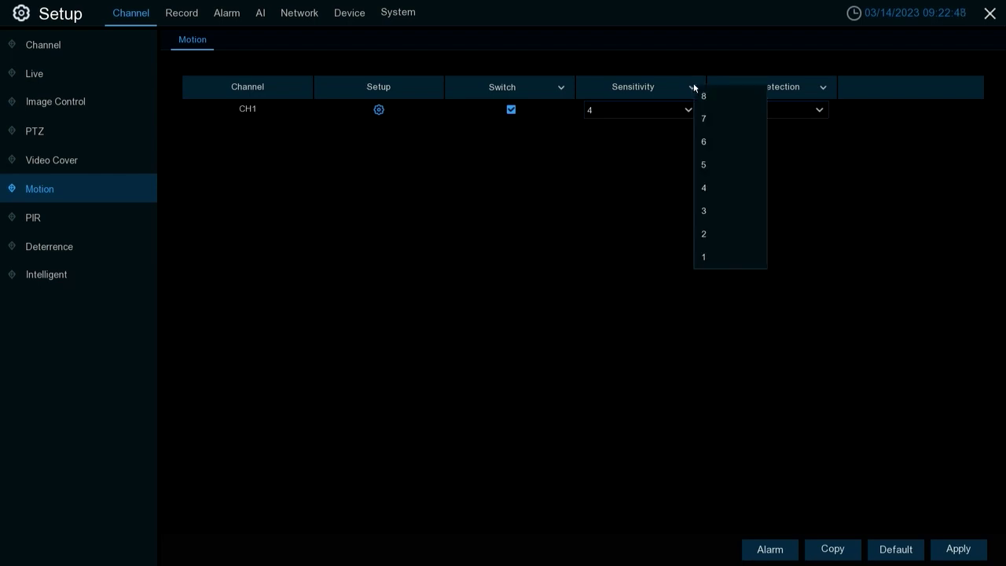
{"action": "left_click", "coordinate": [689, 90]}
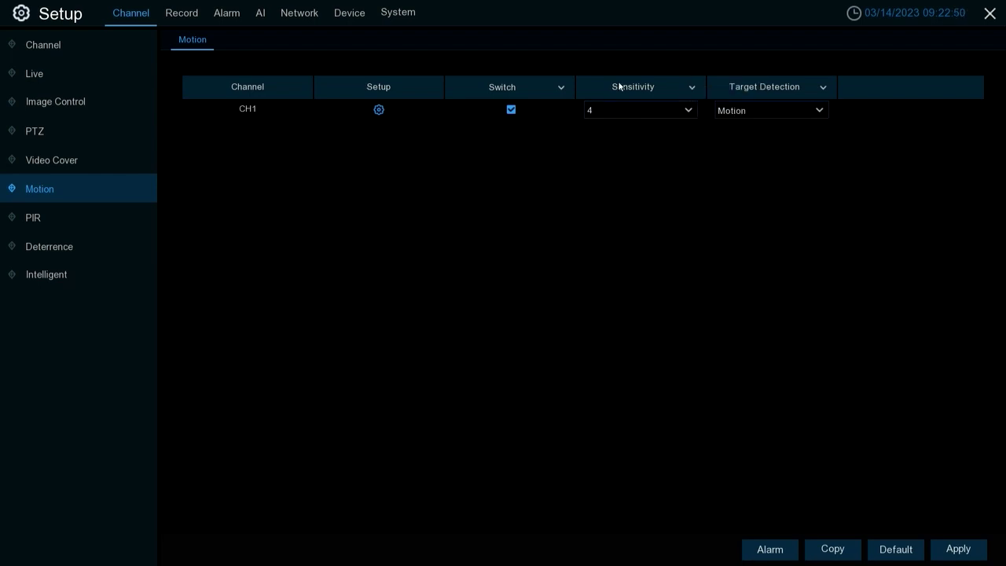
{"action": "left_click", "coordinate": [651, 110]}
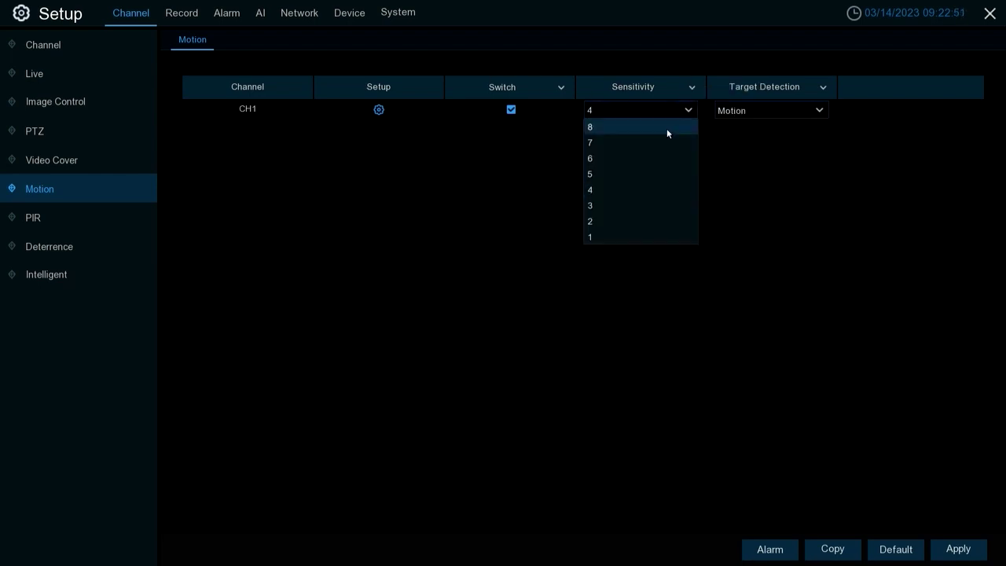
{"action": "left_click", "coordinate": [685, 189]}
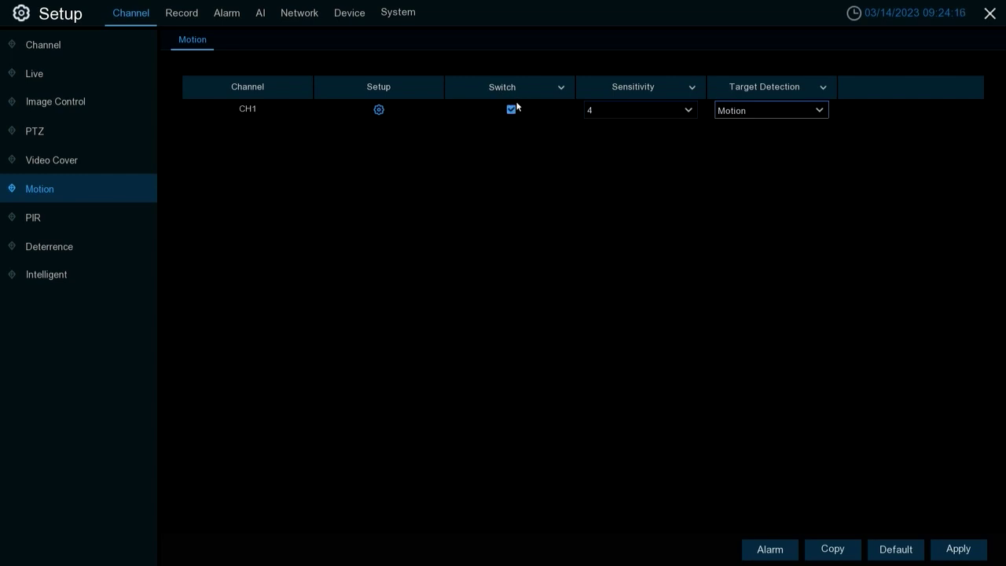
{"action": "left_click", "coordinate": [635, 111]}
{"action": "left_click", "coordinate": [635, 112]}
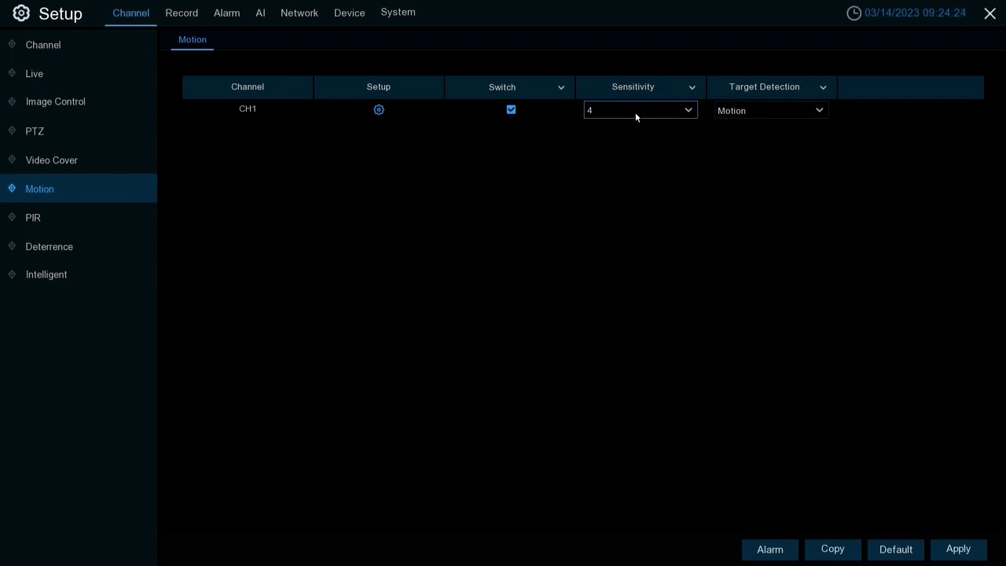
{"action": "left_click", "coordinate": [598, 110]}
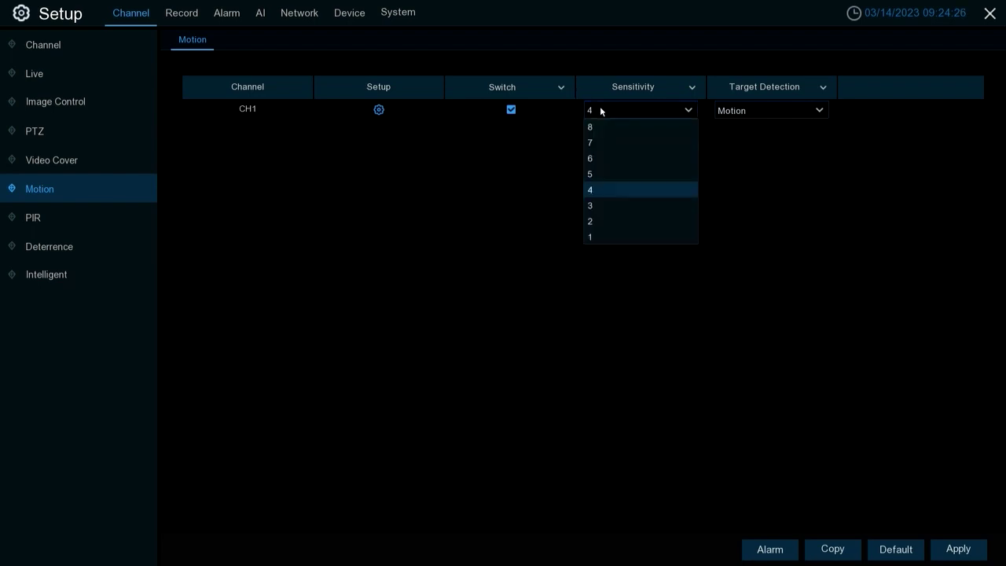
{"action": "left_click", "coordinate": [598, 110]}
{"action": "left_click", "coordinate": [599, 110]}
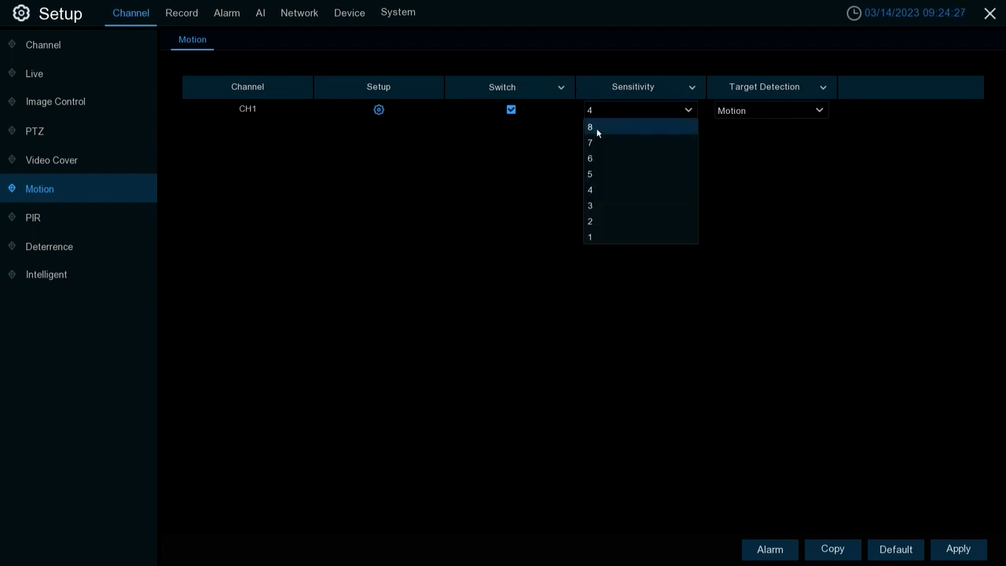
{"action": "left_click", "coordinate": [597, 189]}
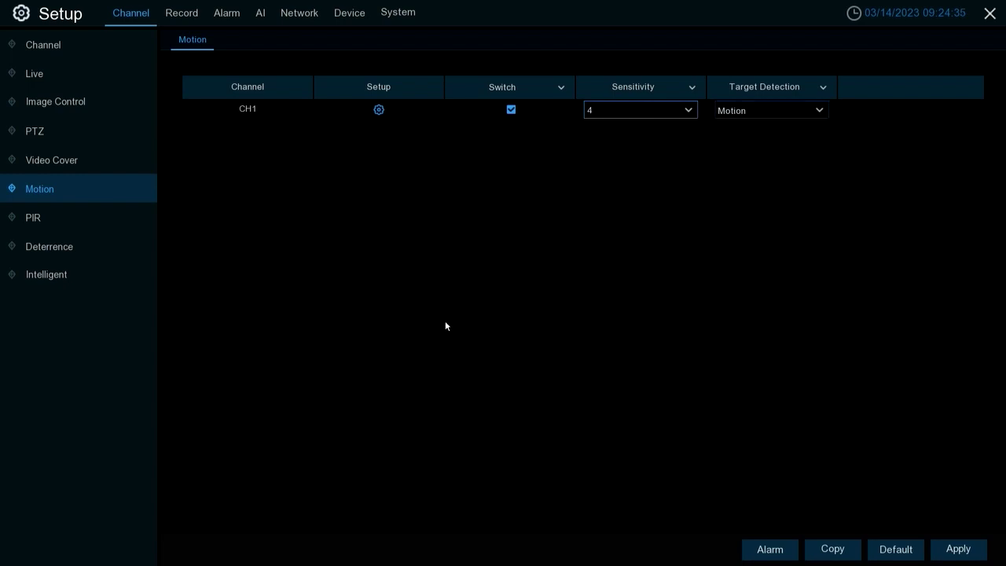
{"action": "left_click", "coordinate": [957, 554]}
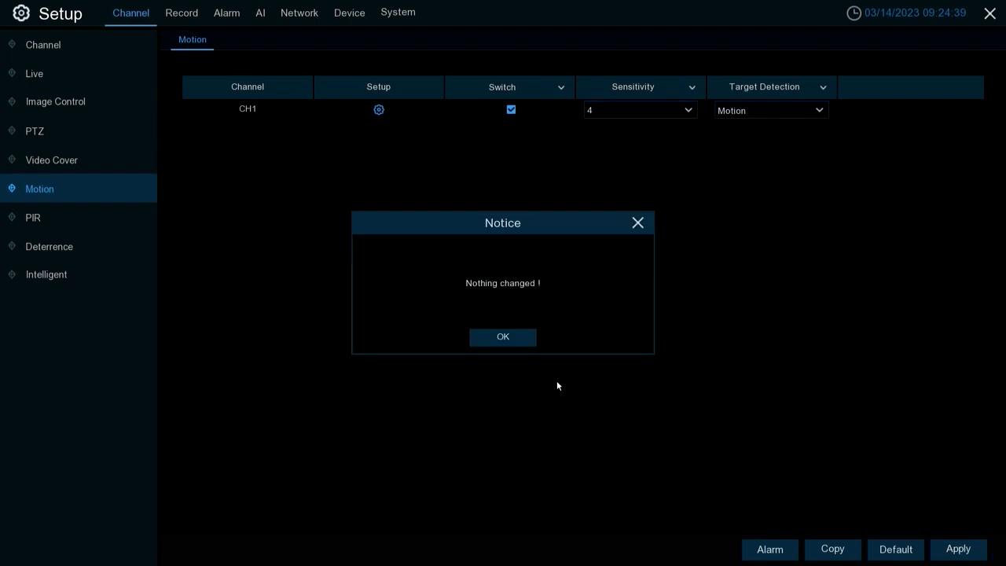
{"action": "left_click", "coordinate": [493, 343]}
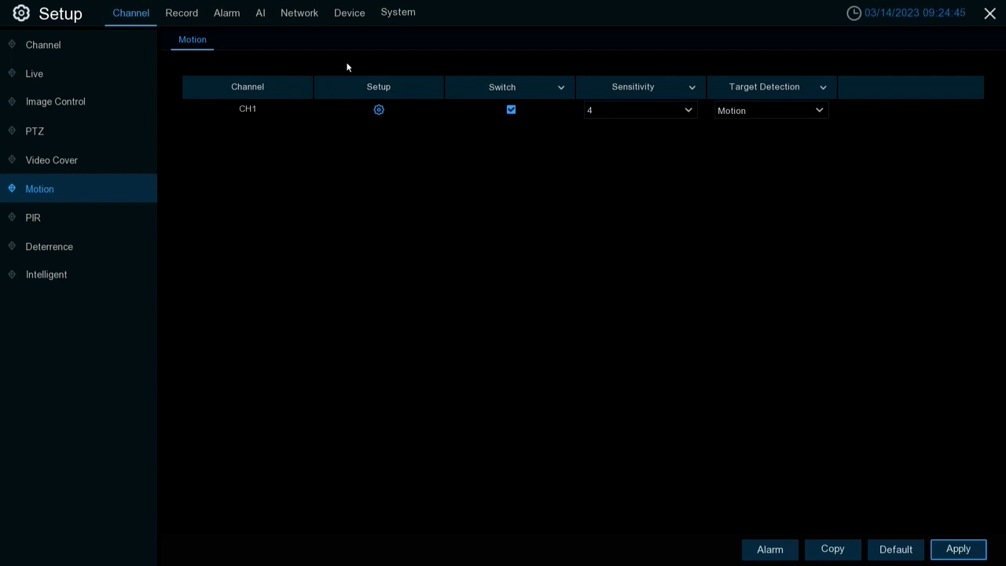
Open CH1's record schedule and clear Normal recording from all hours of every day, Sunday through Saturday.
{"action": "left_click", "coordinate": [178, 15]}
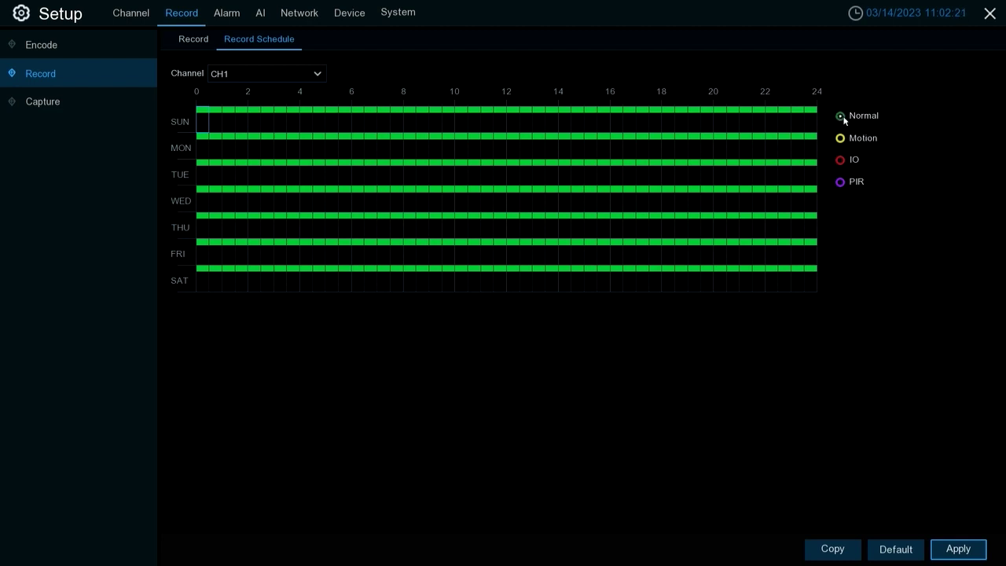
{"action": "left_click", "coordinate": [198, 110]}
{"action": "left_click_drag", "start_coordinate": [198, 110], "coordinate": [832, 294]}
{"action": "left_click_drag", "start_coordinate": [194, 116], "coordinate": [868, 296]}
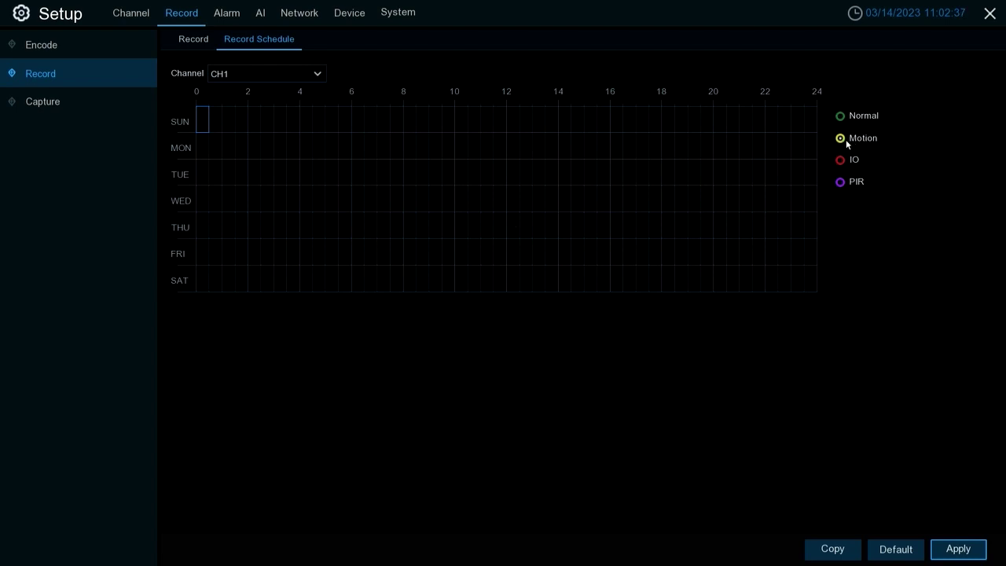
Fill CH1's schedule with Motion recording for all 24 hours of every day and apply it.
{"action": "left_click_drag", "start_coordinate": [202, 115], "coordinate": [849, 290]}
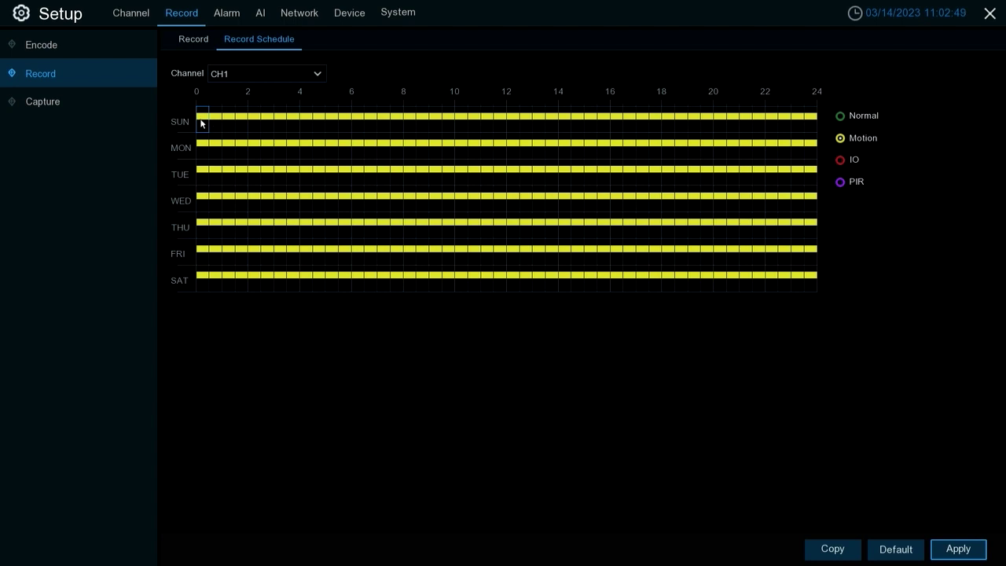
{"action": "left_click_drag", "start_coordinate": [199, 124], "coordinate": [241, 119]}
{"action": "left_click", "coordinate": [237, 120]}
{"action": "left_click", "coordinate": [228, 118]}
{"action": "left_click", "coordinate": [203, 119]}
{"action": "left_click", "coordinate": [215, 118]}
{"action": "left_click", "coordinate": [954, 552]}
{"action": "left_click", "coordinate": [515, 338]}
Open the motion alarm settings and examine which channels record when CH1 detects motion.
{"action": "left_click", "coordinate": [227, 15]}
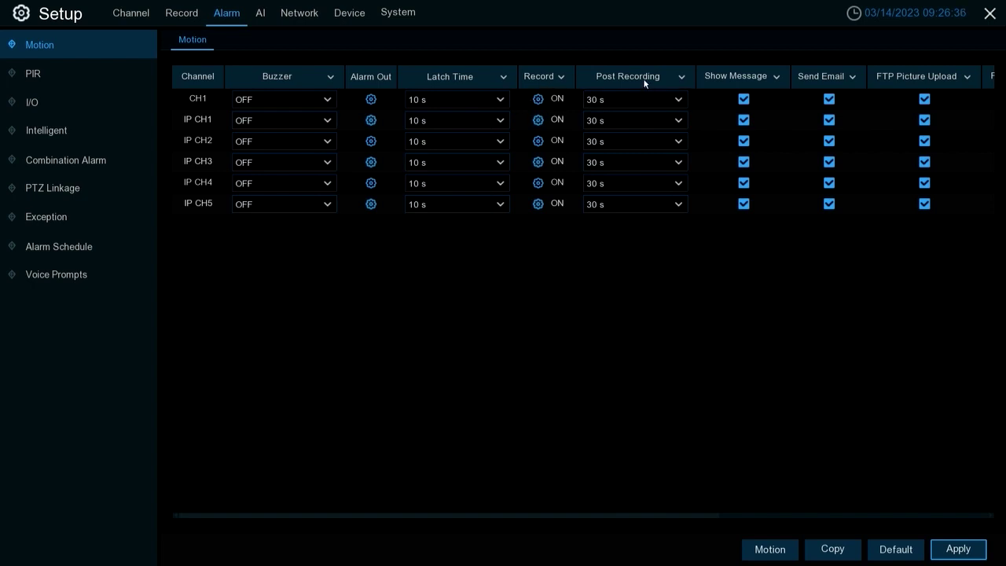
{"action": "left_click", "coordinate": [538, 99]}
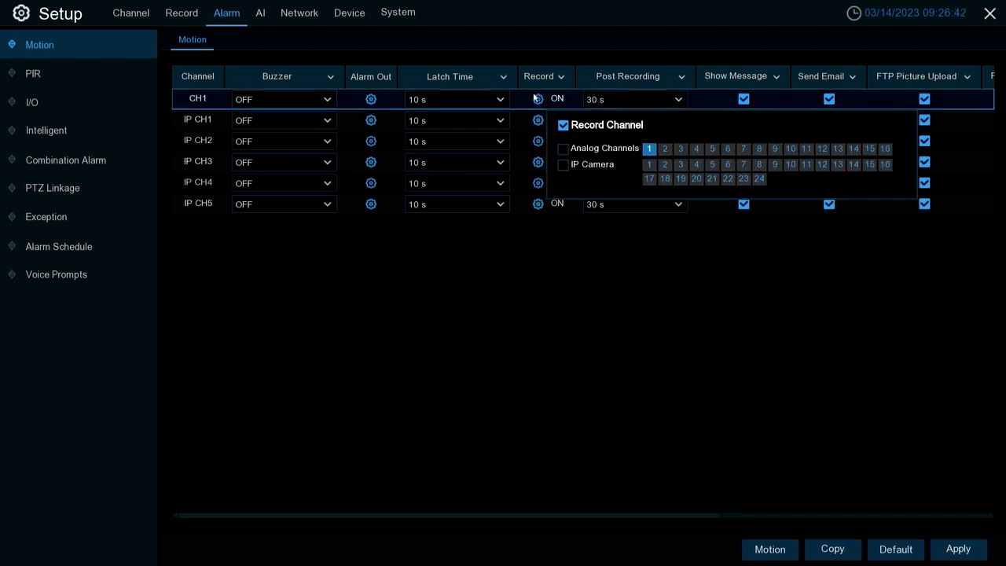
{"action": "left_click", "coordinate": [539, 100]}
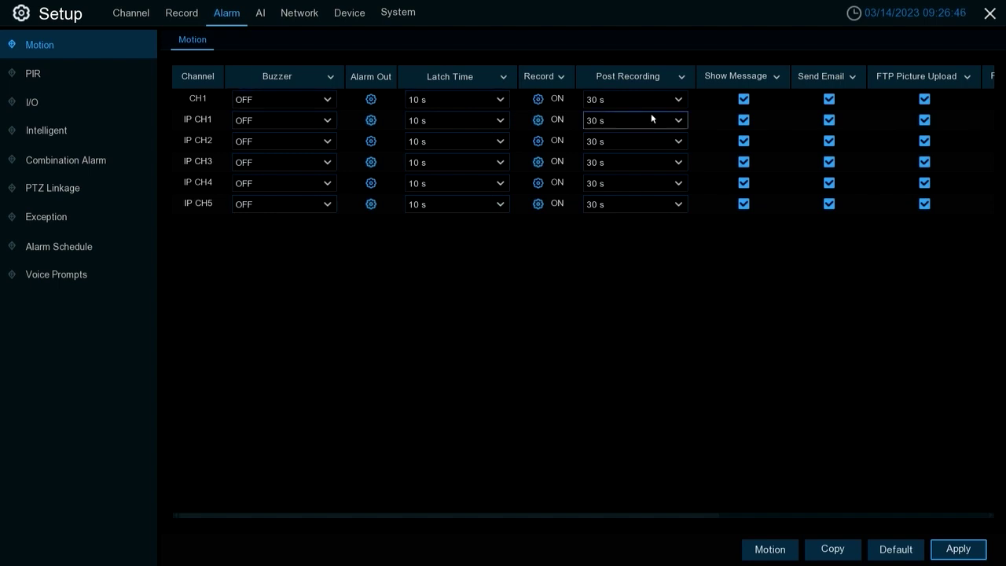
{"action": "left_click", "coordinate": [538, 99]}
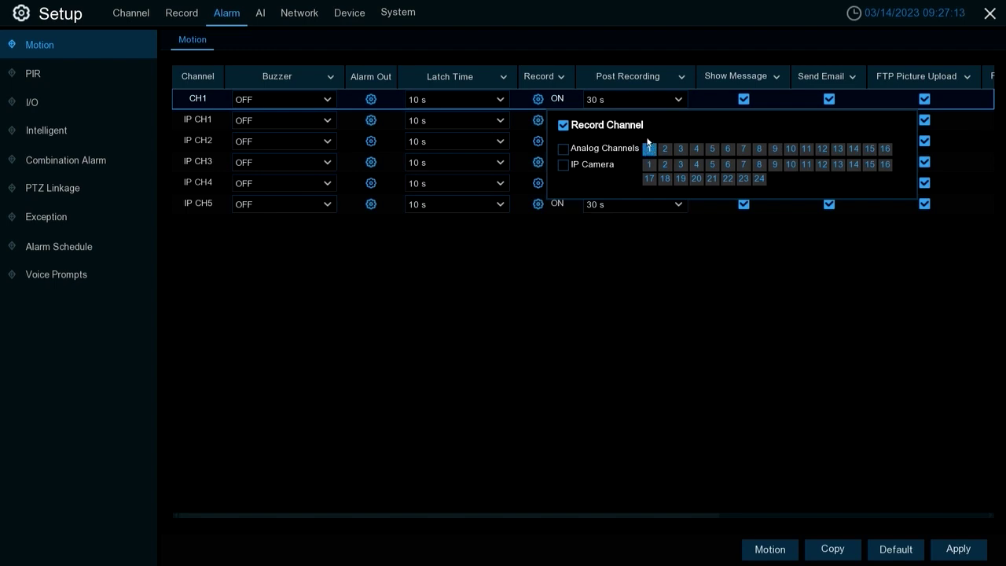
{"action": "left_click", "coordinate": [659, 260]}
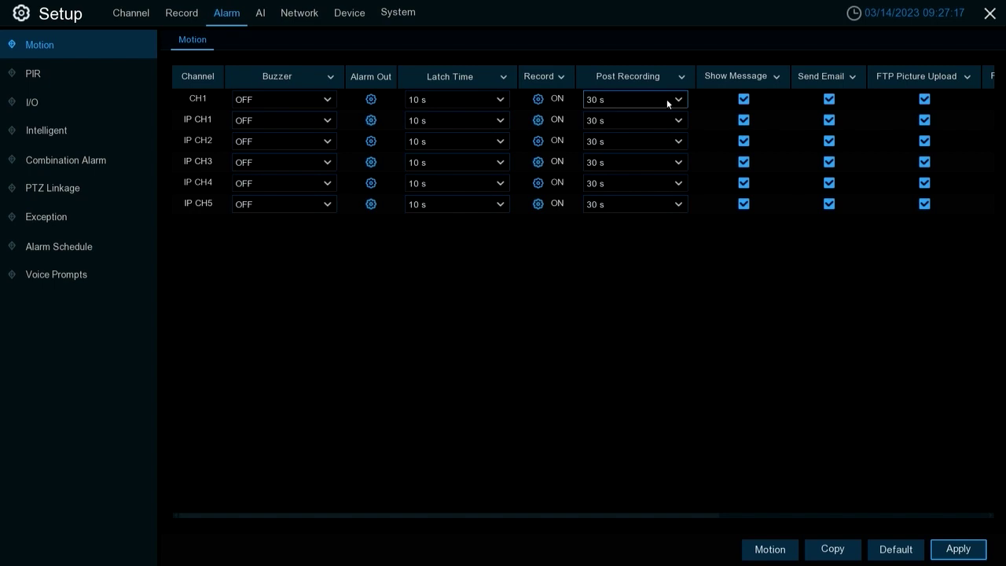
Review CH1's post-recording durations, keep 30 s, and apply the motion alarm settings.
{"action": "left_click", "coordinate": [628, 99]}
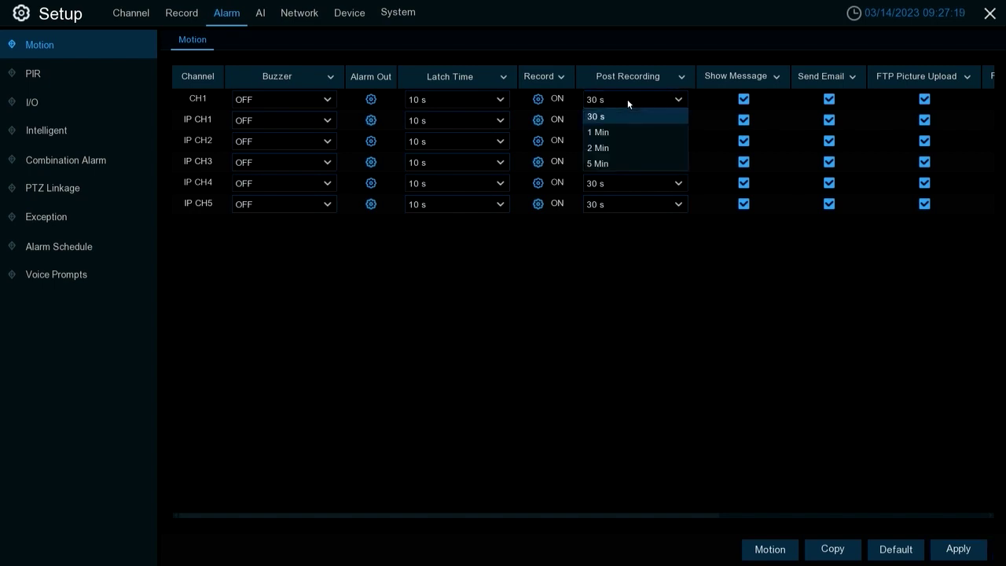
{"action": "left_click", "coordinate": [627, 99]}
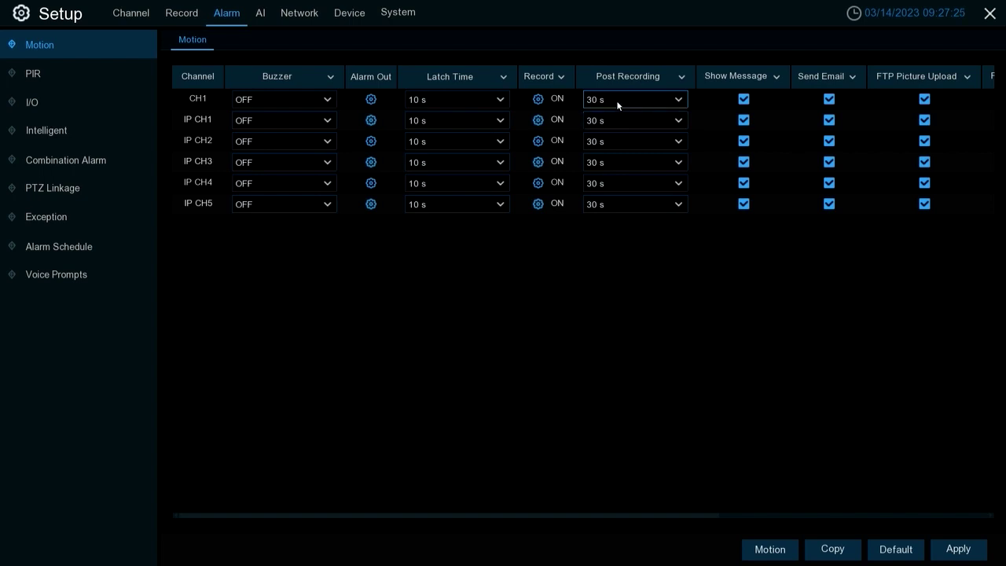
{"action": "left_click", "coordinate": [620, 101]}
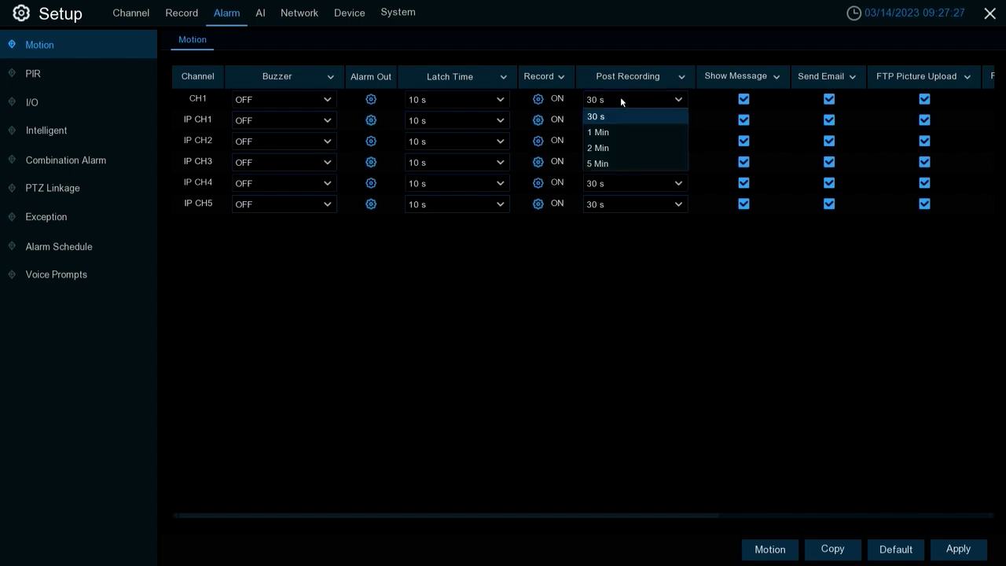
{"action": "left_click", "coordinate": [620, 102]}
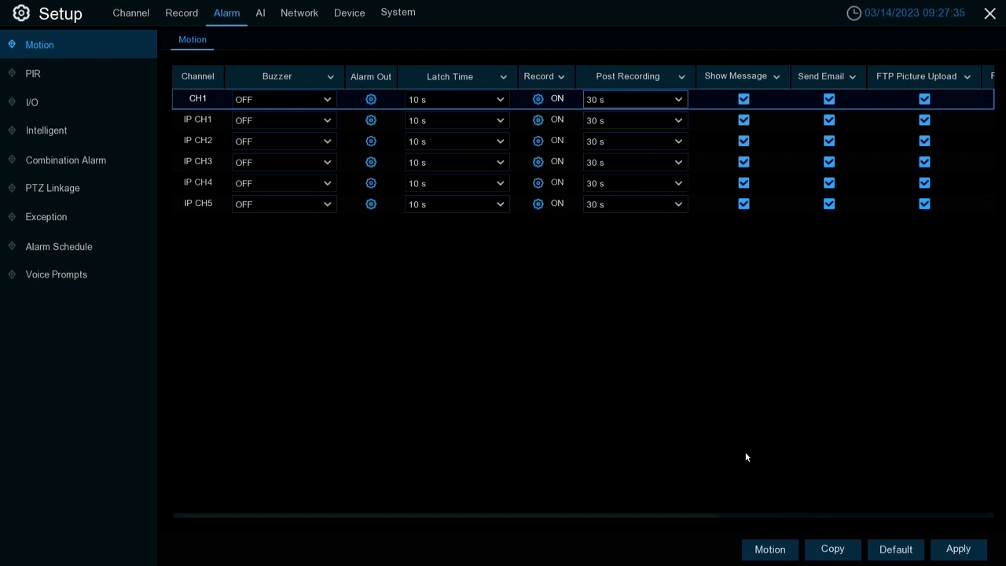
{"action": "left_click", "coordinate": [965, 555]}
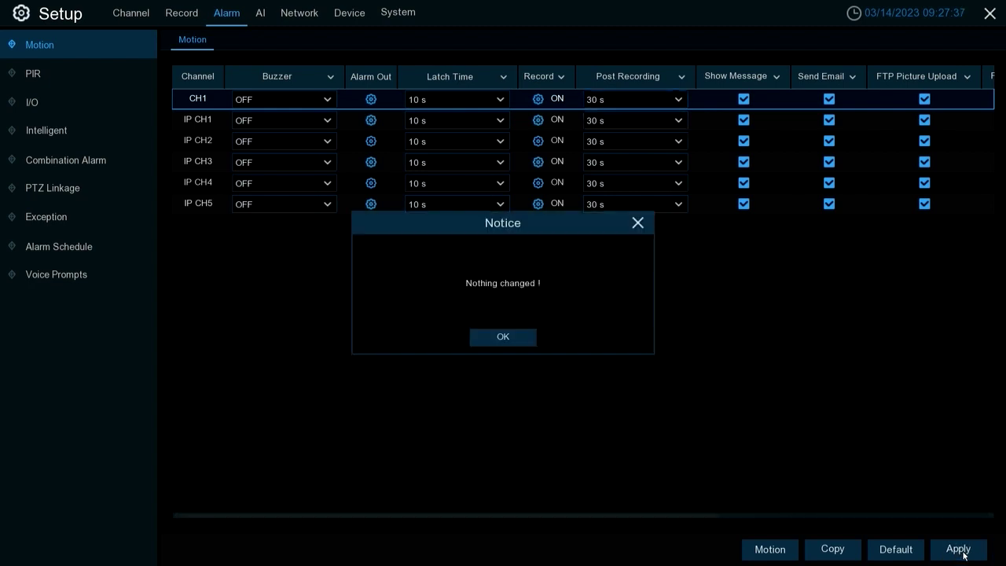
{"action": "left_click", "coordinate": [502, 340]}
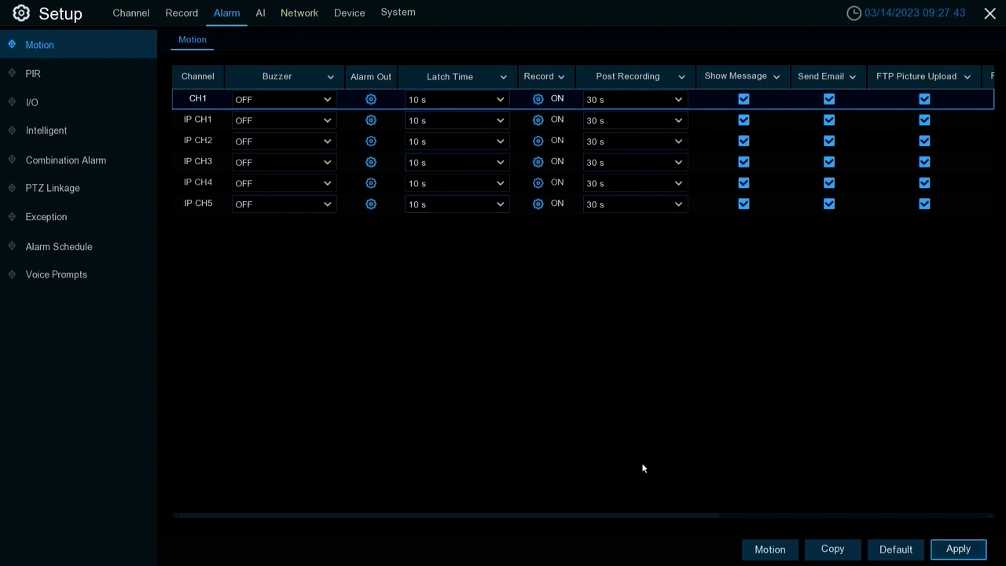
Examine the remaining motion alarm options for message, email, FTP and cloud uploads.
{"action": "left_click_drag", "start_coordinate": [586, 516], "coordinate": [501, 485]}
{"action": "left_click_drag", "start_coordinate": [525, 521], "coordinate": [694, 536]}
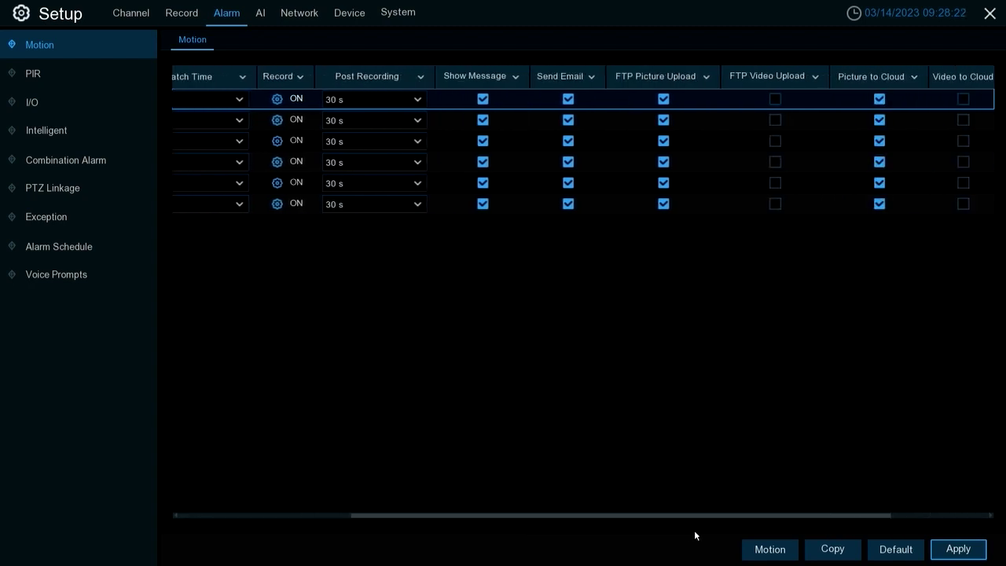
Open the Device settings.
{"action": "left_click", "coordinate": [353, 16]}
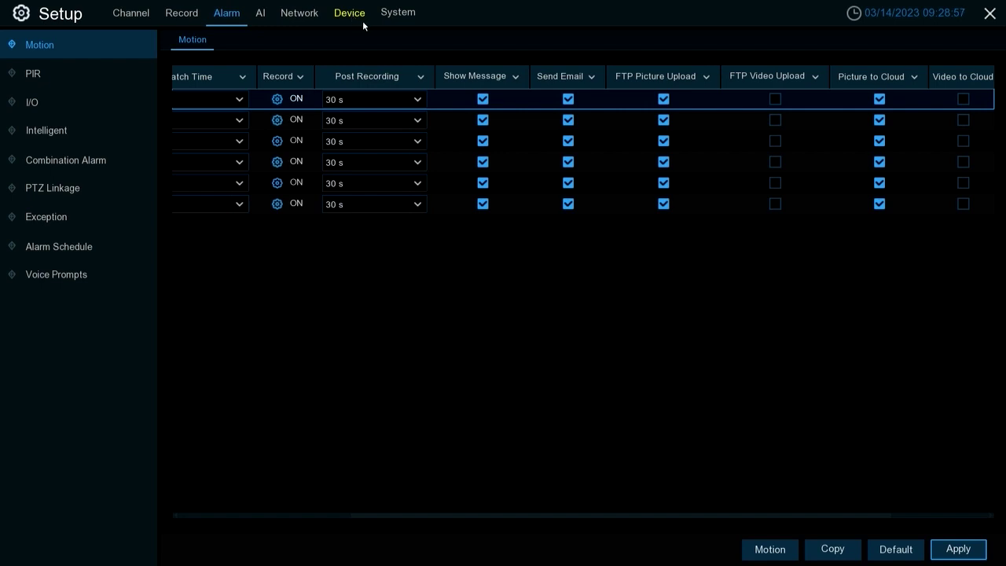